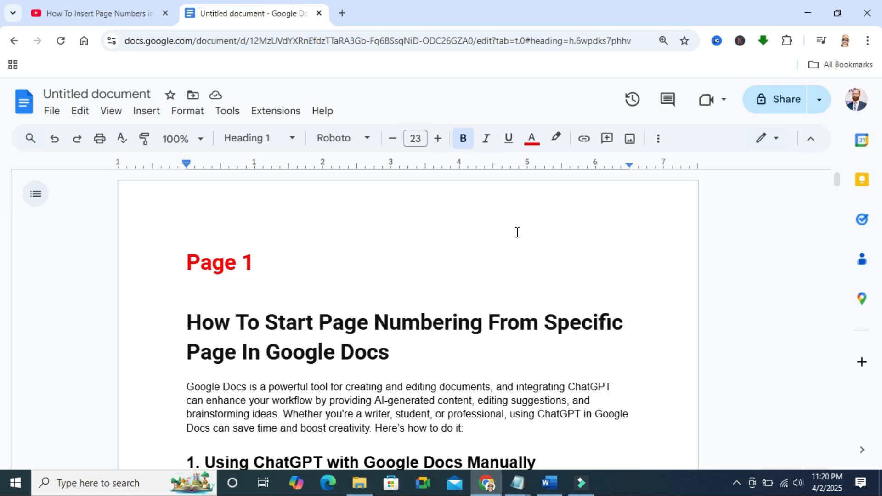
Step: Insert a next-page section break directly before the "Page 3" heading
mouse_move(836, 181)
mouse_down()
mouse_move(878, 444)
mouse_move(876, 434)
mouse_move(836, 419)
mouse_move(853, 266)
mouse_move(832, 172)
mouse_up()
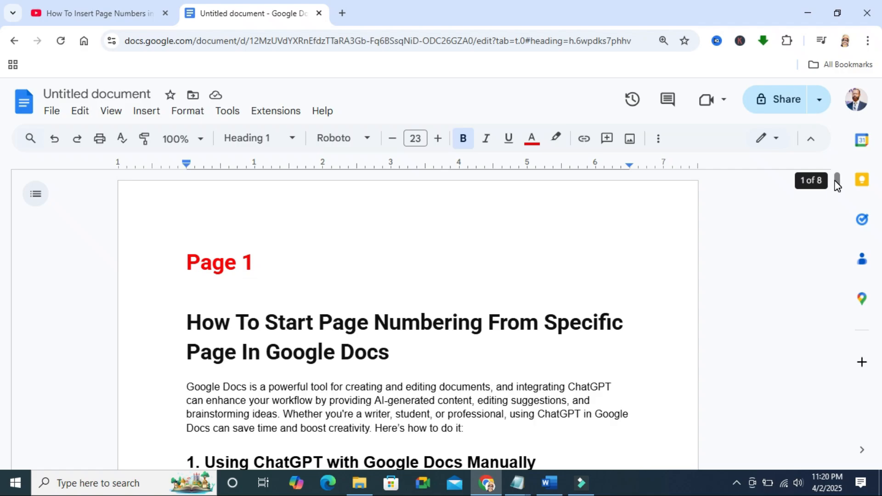
drag(837, 184, 840, 259)
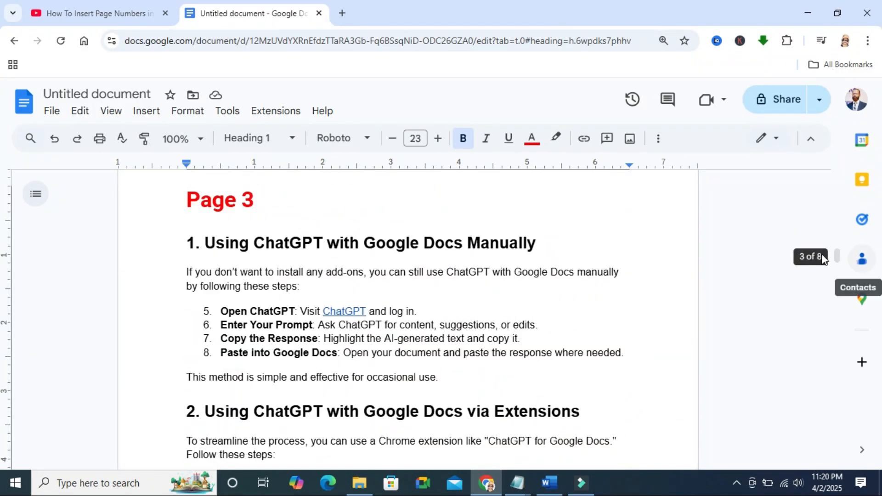
click(185, 200)
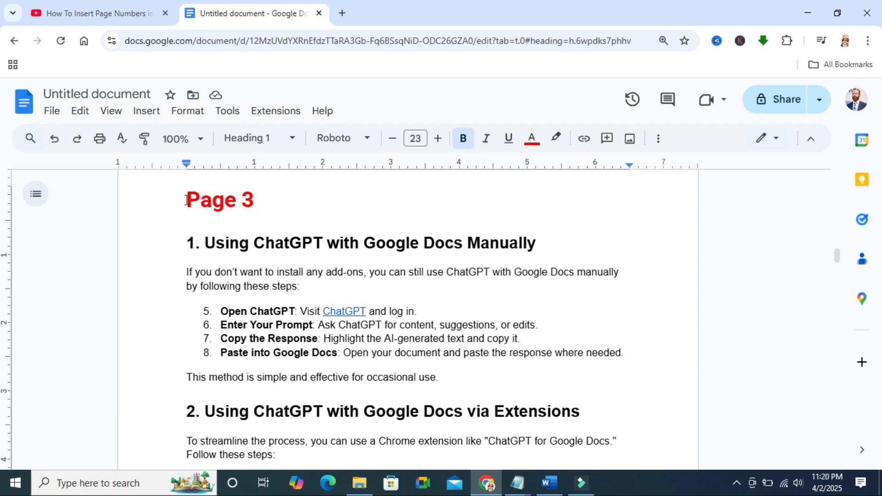
click(185, 197)
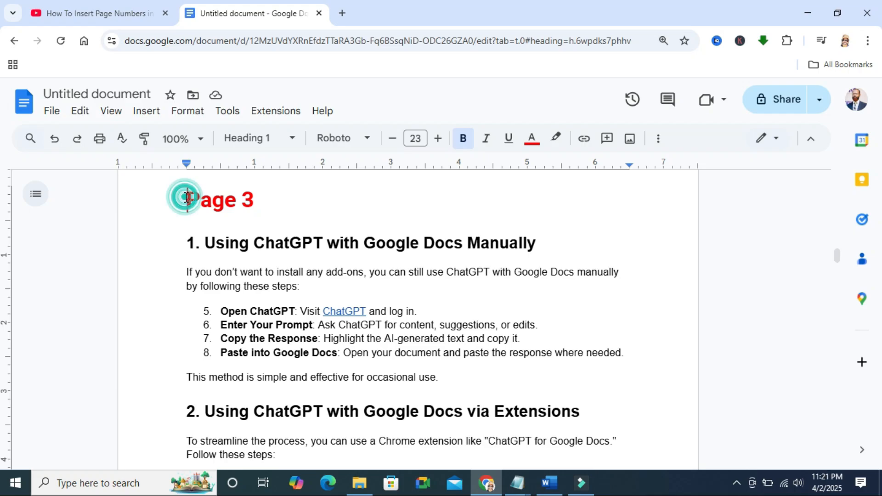
click(148, 115)
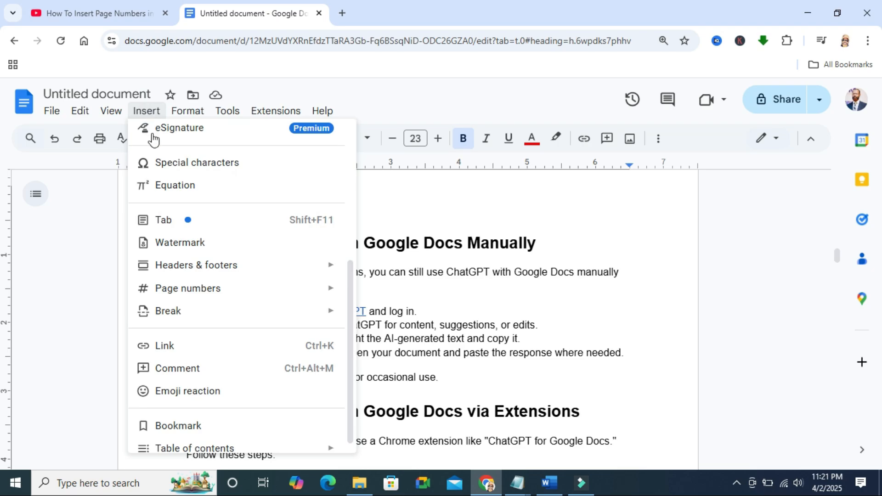
mouse_move(189, 315)
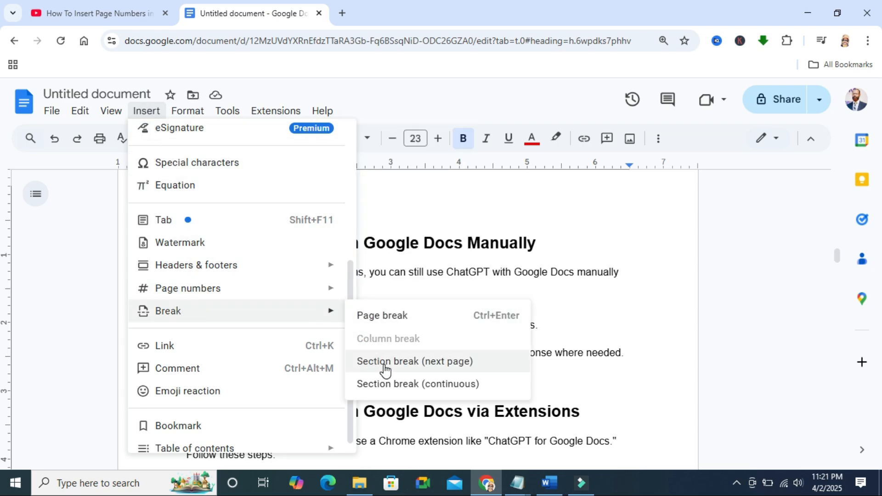
click(438, 365)
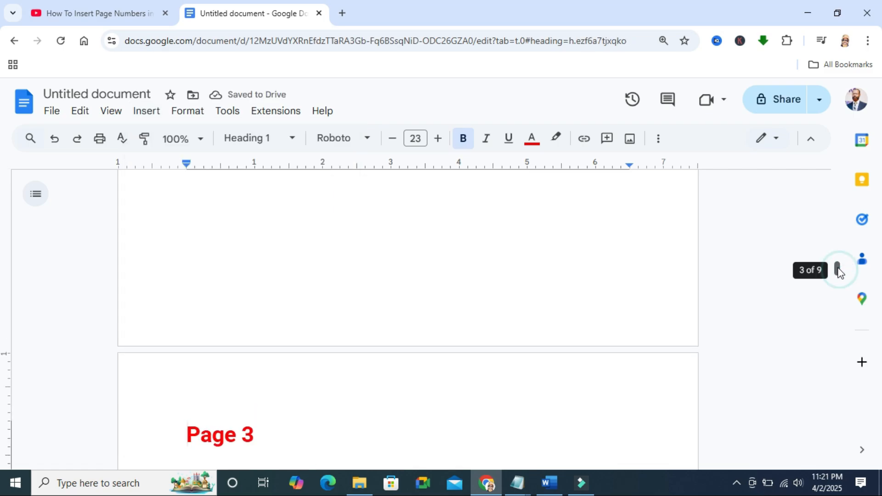
Step: Insert page numbers in the header, using the upper-corner layout that numbers every page from the first
drag(838, 270, 823, 184)
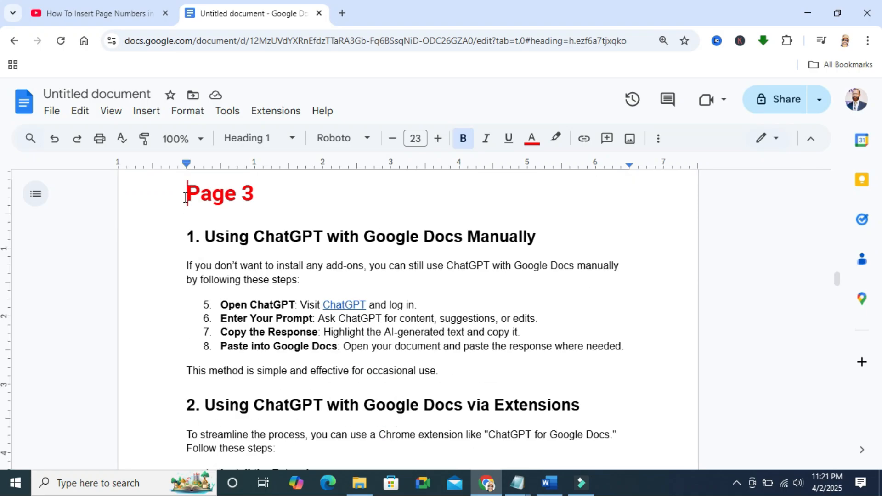
click(184, 196)
click(153, 114)
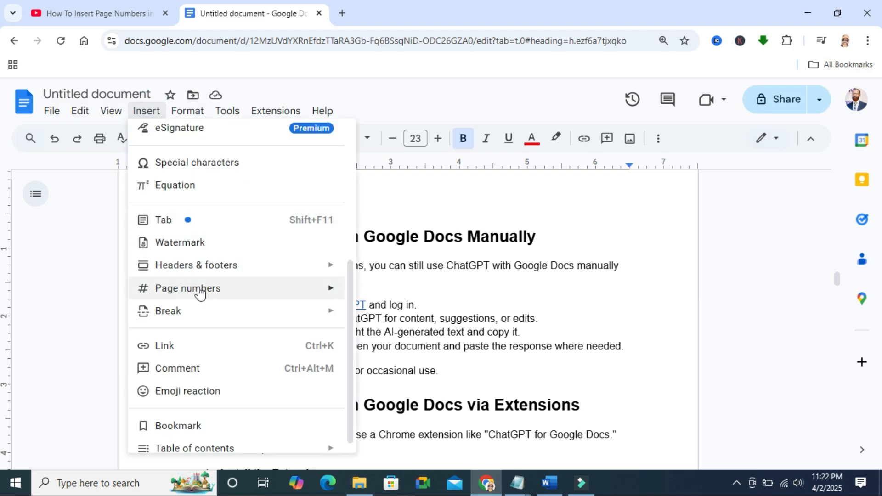
mouse_move(199, 292)
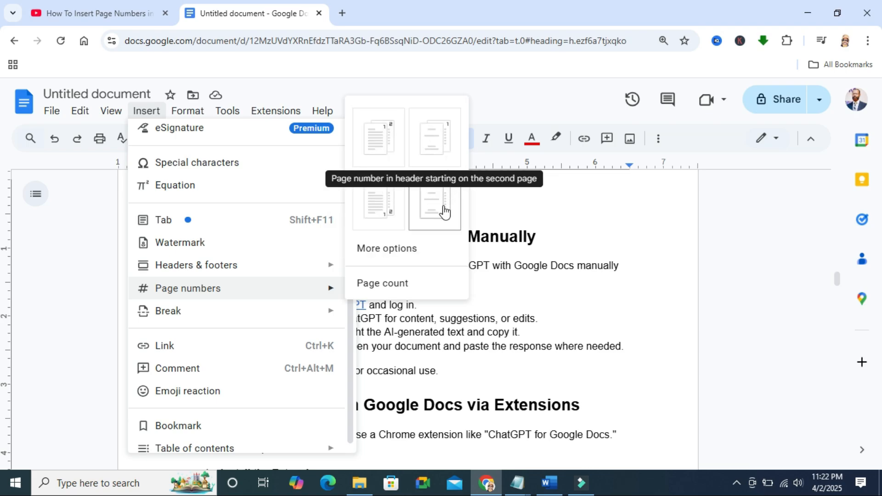
click(383, 133)
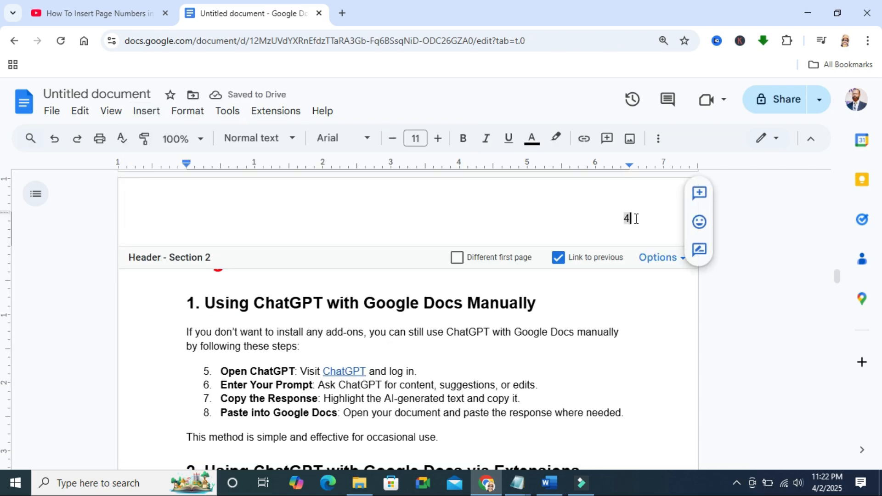
Step: Format the header page number with font size 24 and red text
drag(635, 219, 619, 219)
click(416, 139)
click(415, 322)
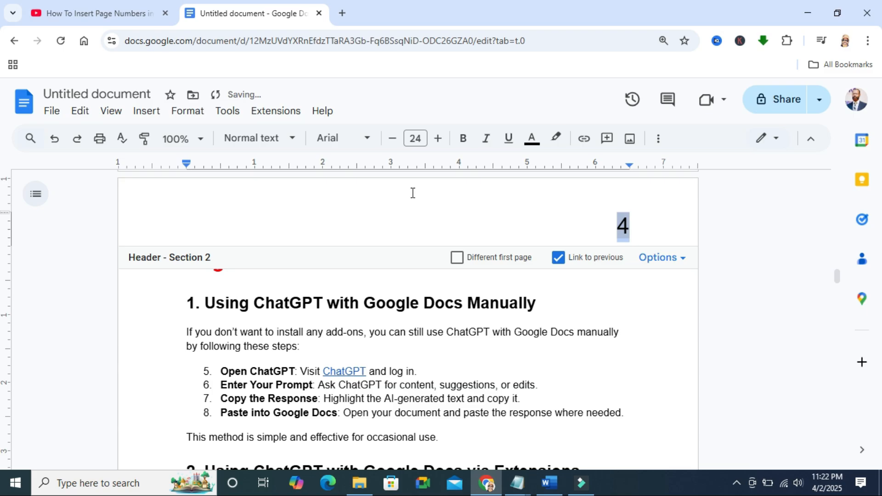
click(531, 140)
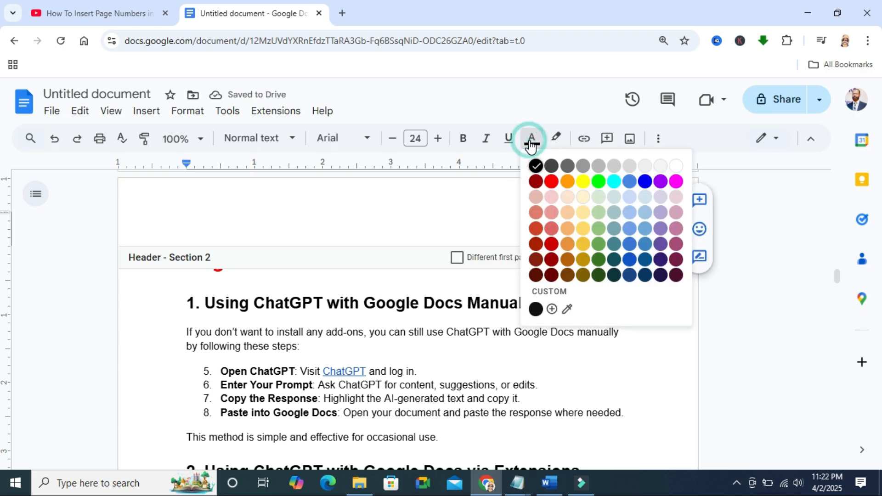
click(552, 182)
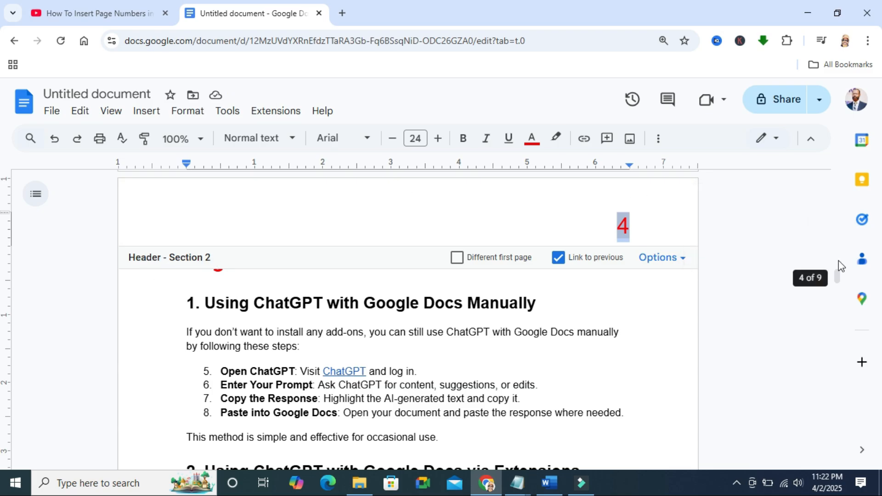
Step: Unlink the Section 2 header from the previous section
drag(839, 278, 838, 248)
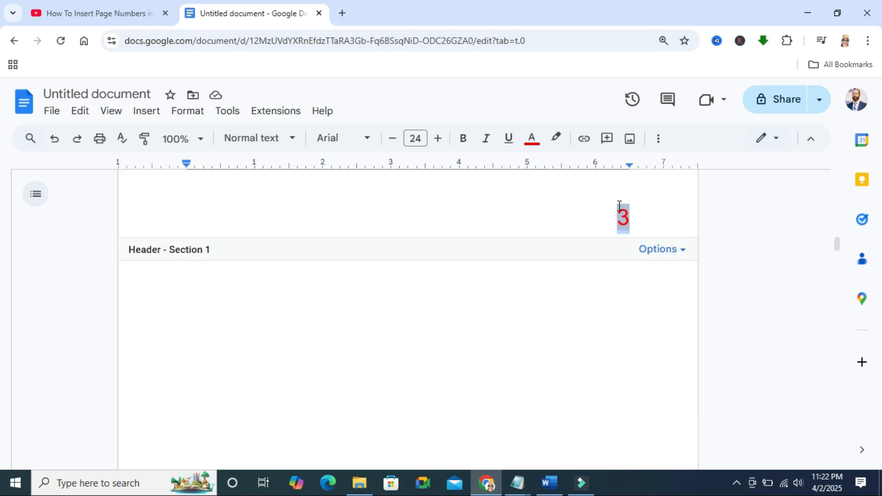
drag(836, 241, 829, 278)
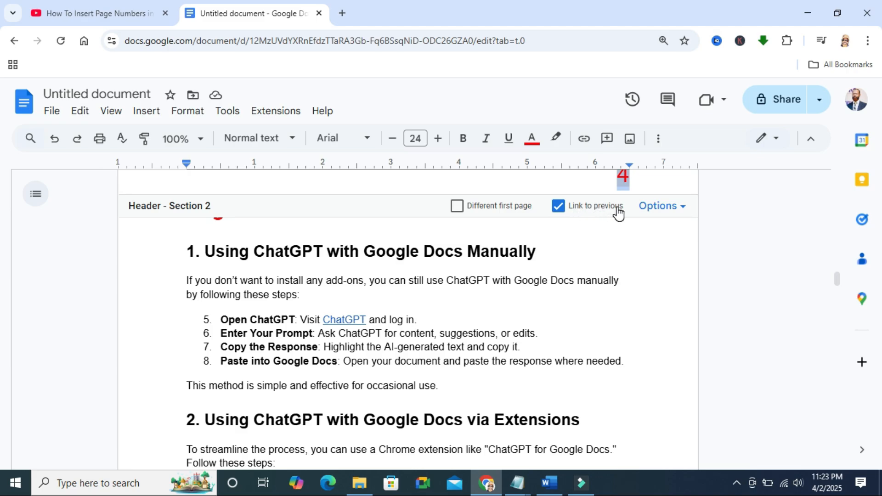
click(557, 206)
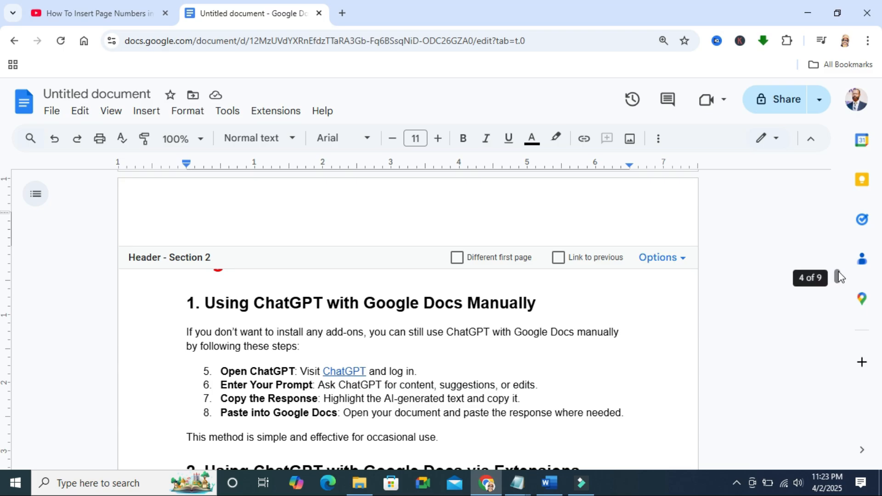
Step: Apply header page numbers to Section 2 only, with numbering starting at 1
mouse_move(839, 272)
mouse_down()
mouse_move(837, 180)
mouse_move(836, 280)
mouse_up()
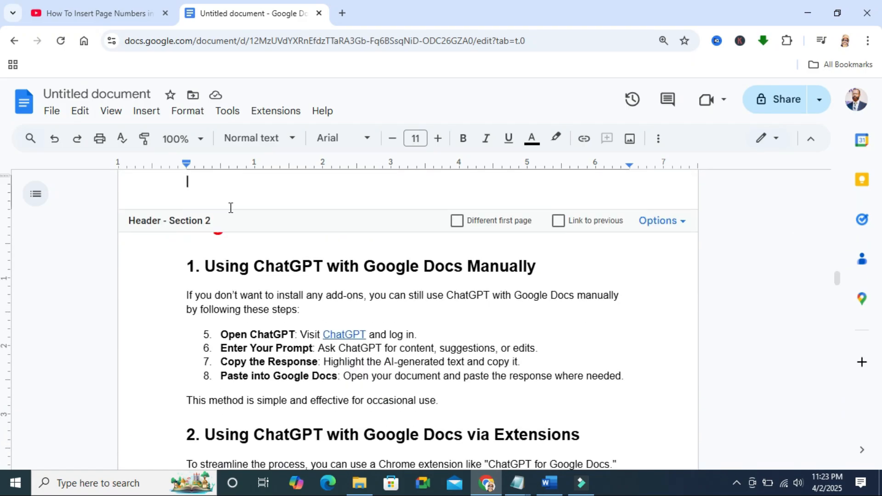
click(680, 229)
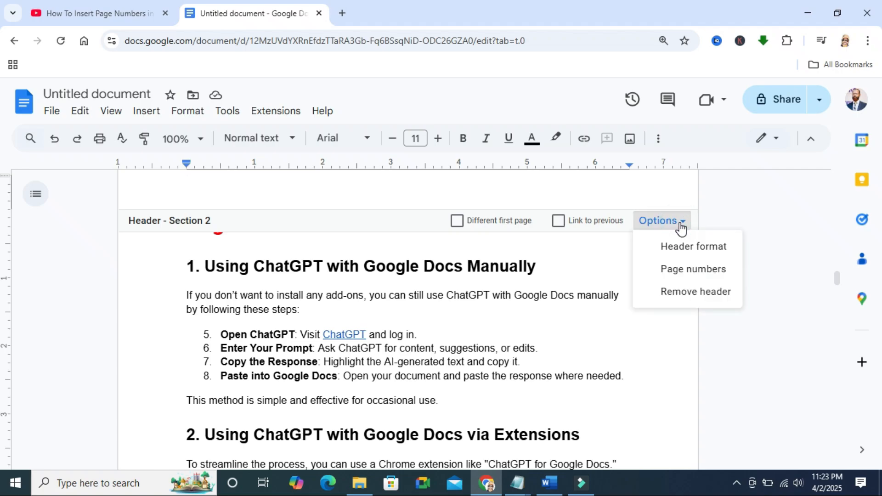
click(698, 272)
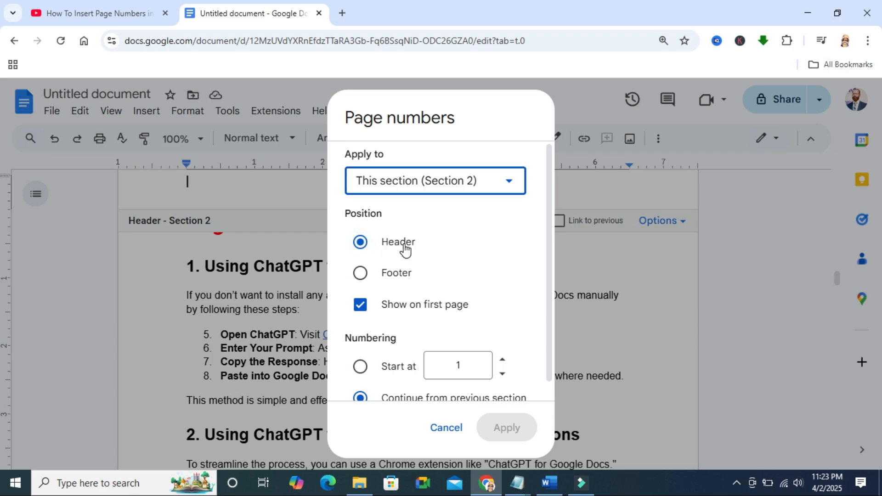
scroll(552, 268, down, 1)
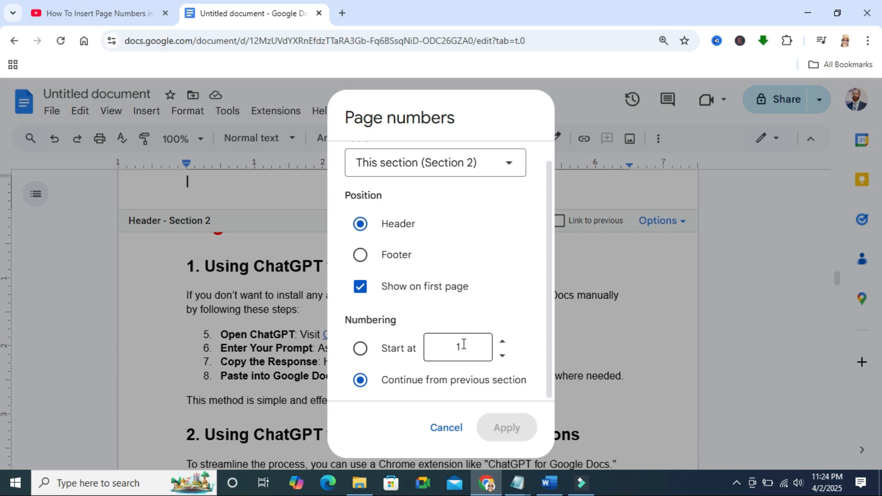
click(361, 349)
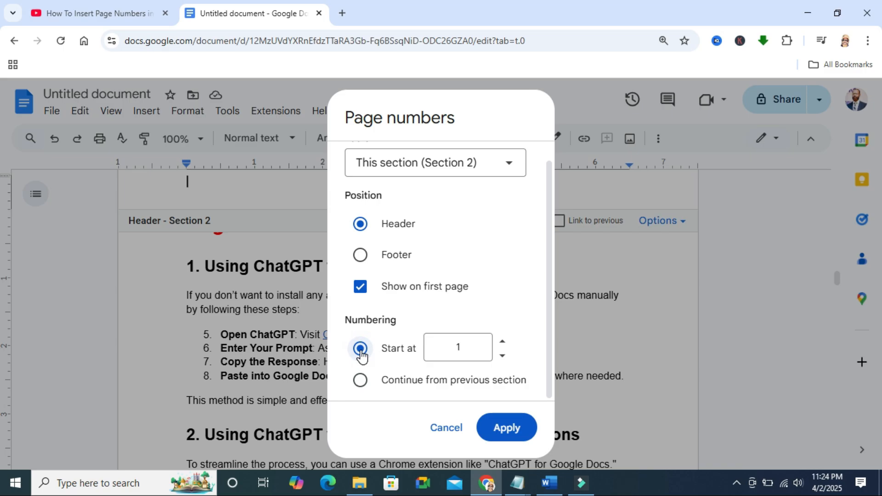
click(509, 429)
Step: Format the Section 2 header page number with font size 24 and red text
click(193, 273)
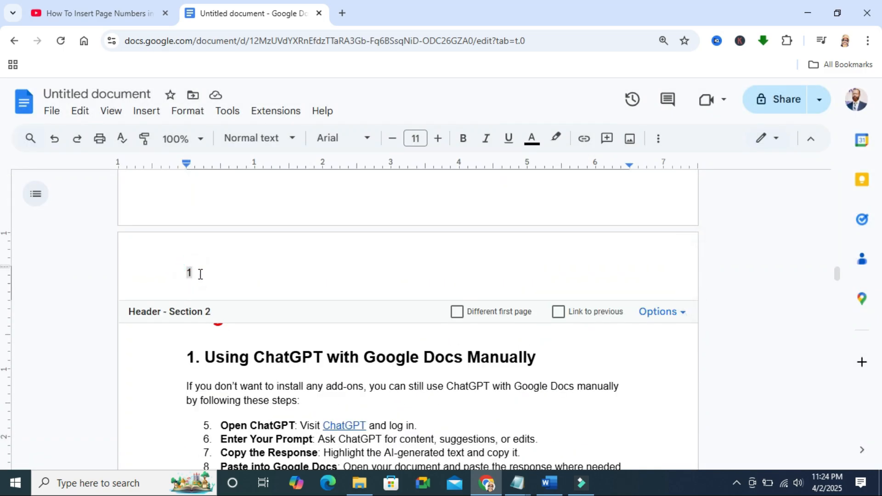
click(200, 274)
drag(197, 273, 176, 272)
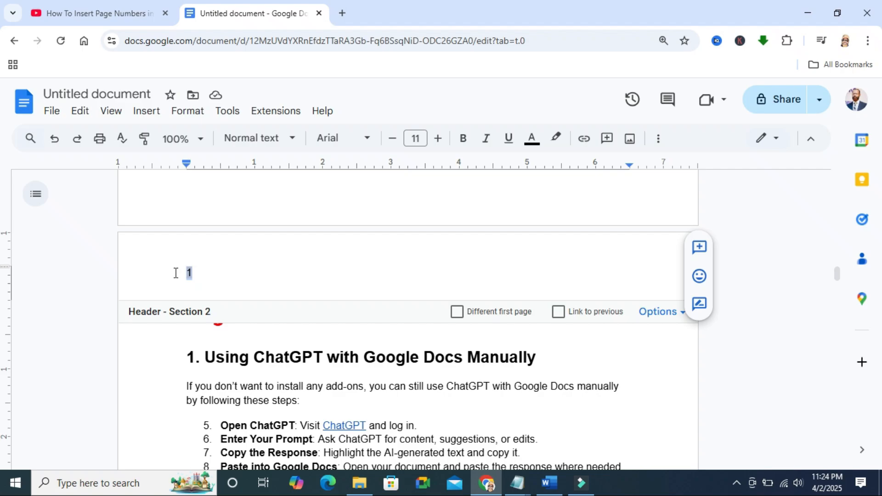
click(415, 138)
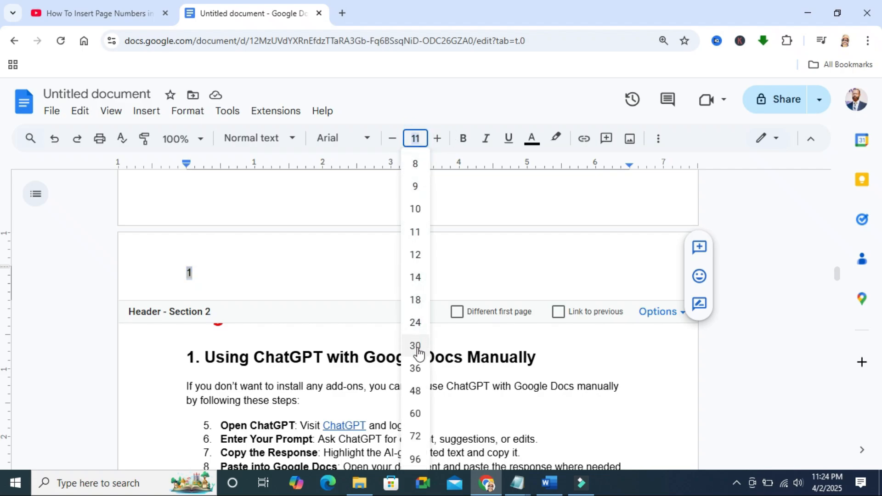
click(416, 323)
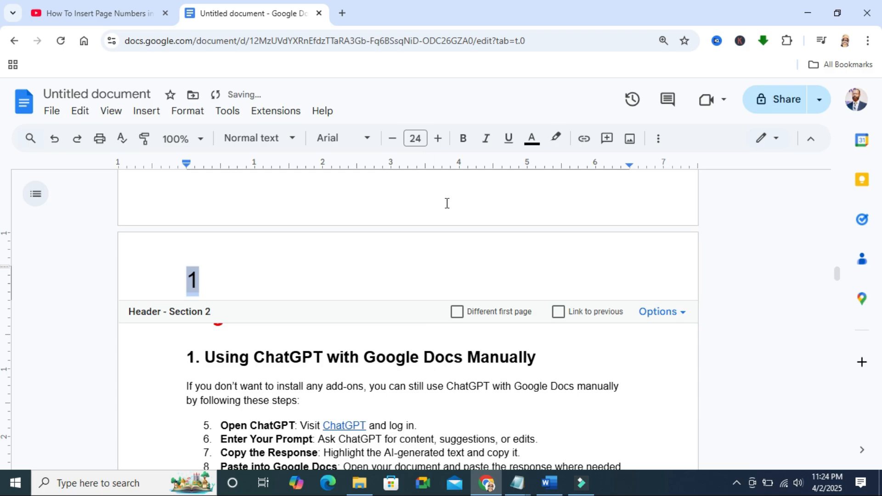
click(531, 138)
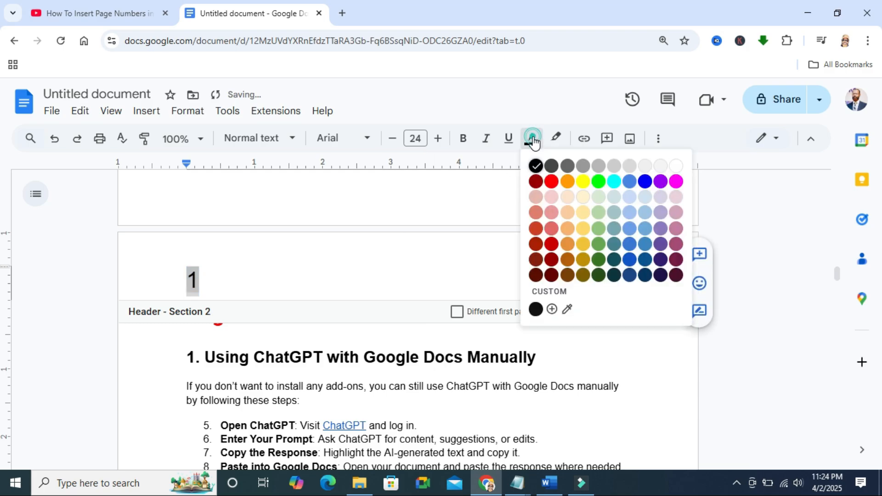
click(549, 181)
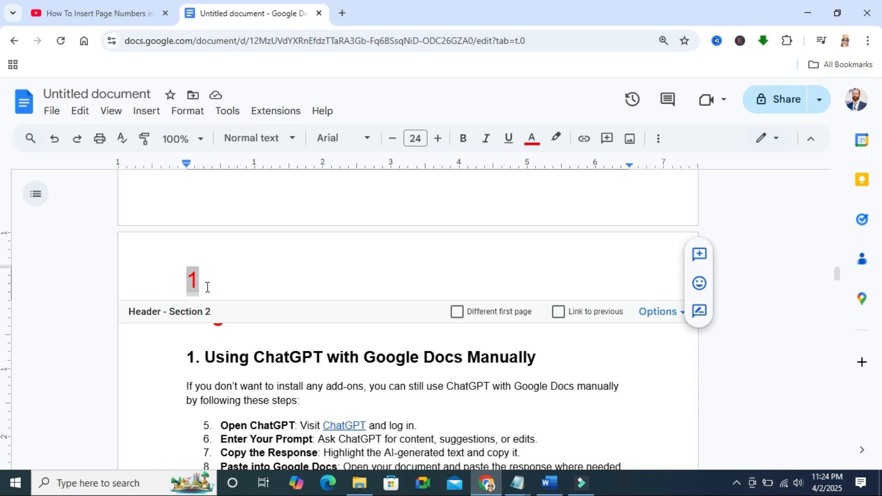
Step: Right-align the Section 2 header page number and return to the document body
click(659, 140)
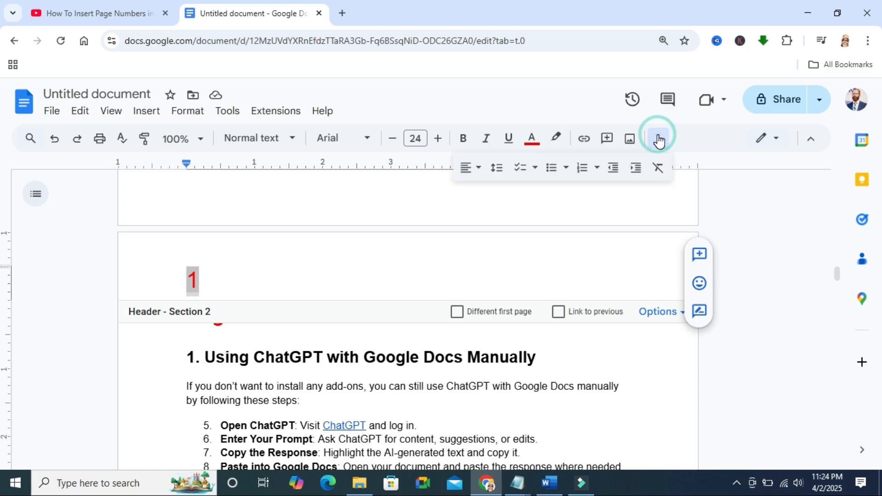
click(478, 170)
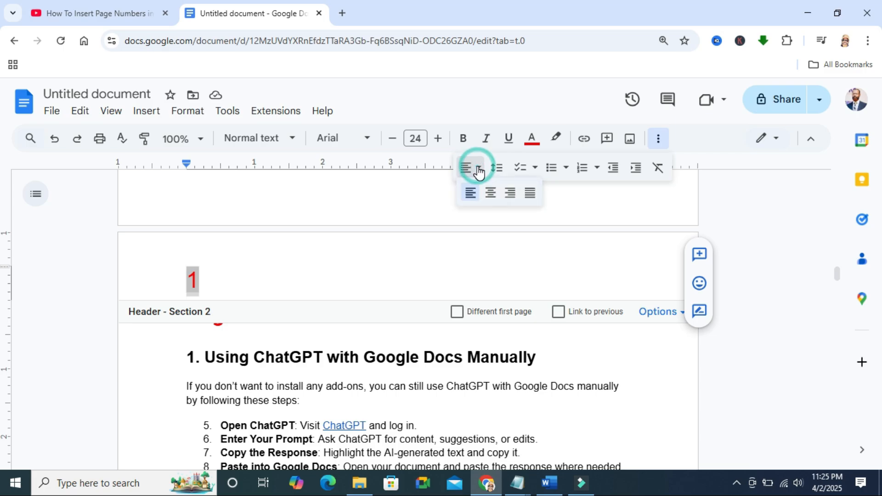
click(511, 193)
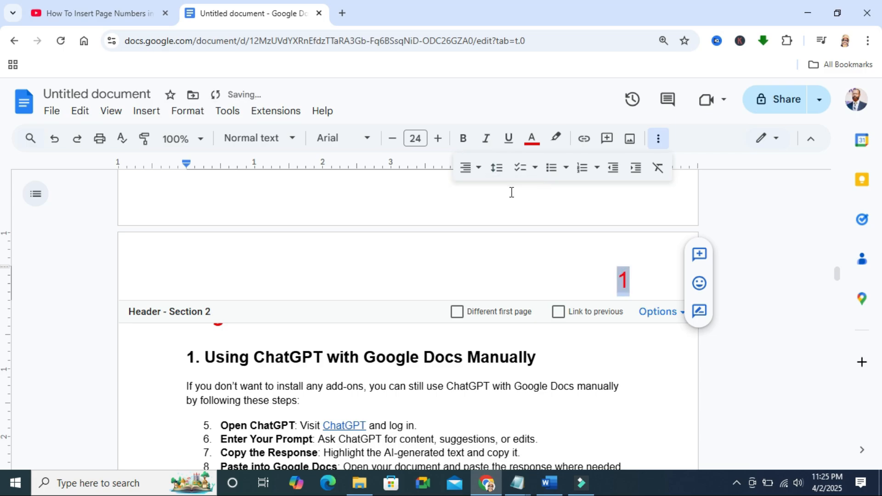
click(624, 346)
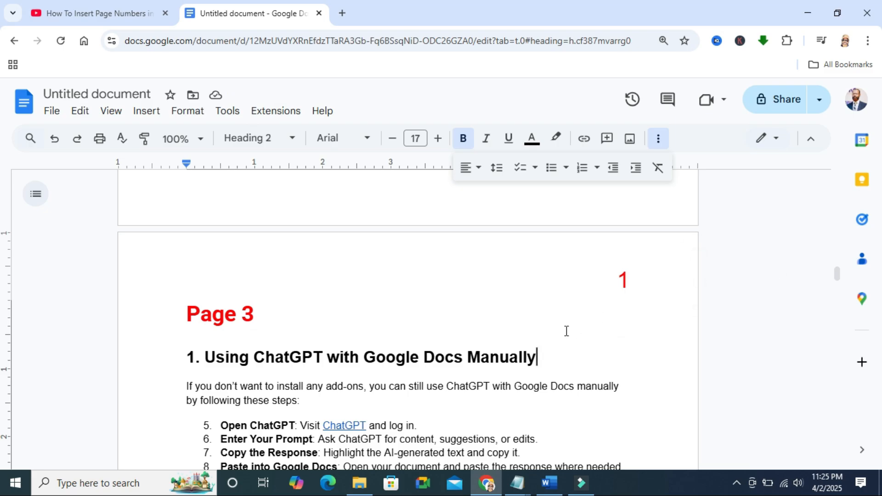
Step: Delete the page number from the Section 1 header on the first page and return to the document body
drag(837, 274, 822, 153)
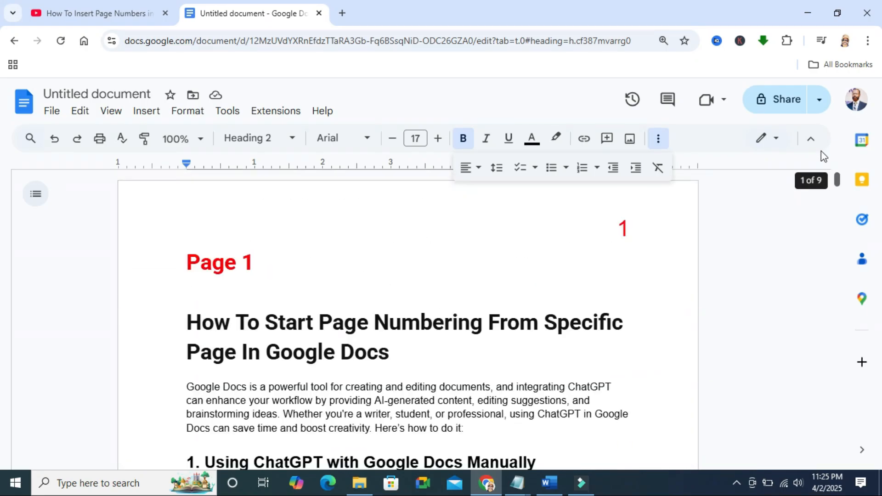
click(628, 230)
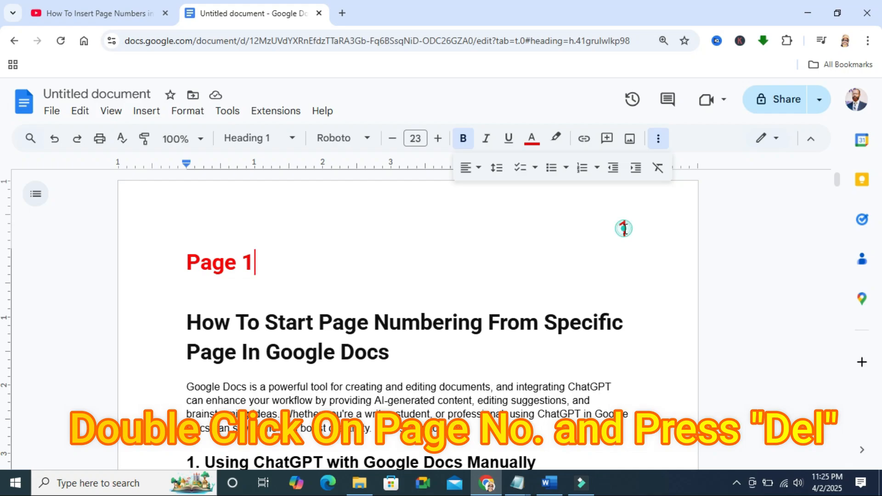
double_click(624, 228)
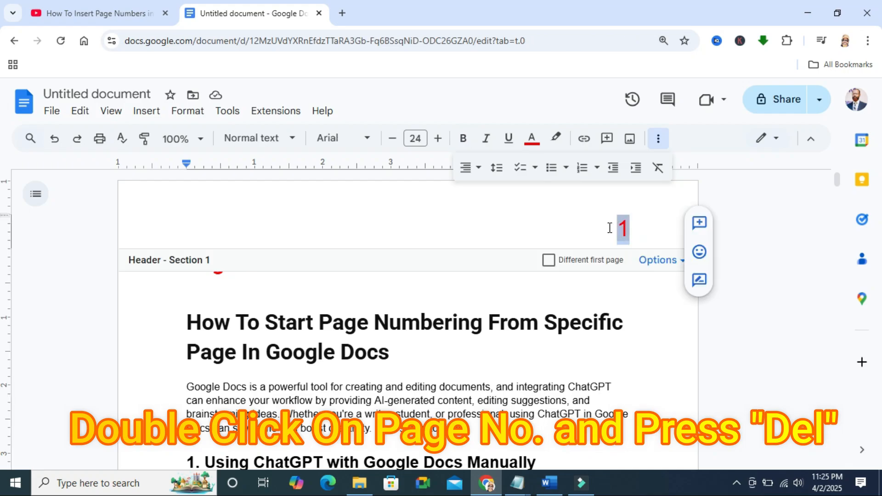
key(Delete)
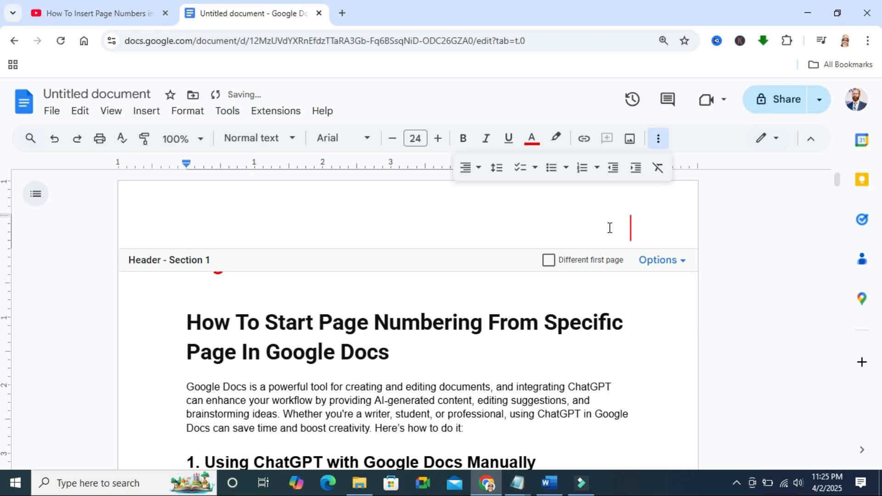
click(660, 319)
Step: Remove the blank page before the "Page 3" page and check the pages around the section break
drag(838, 184, 851, 275)
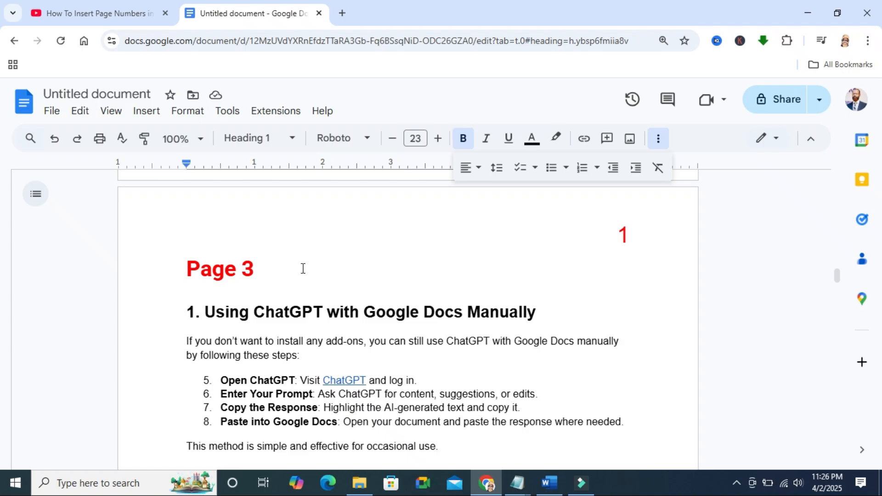
drag(838, 279, 807, 240)
click(205, 365)
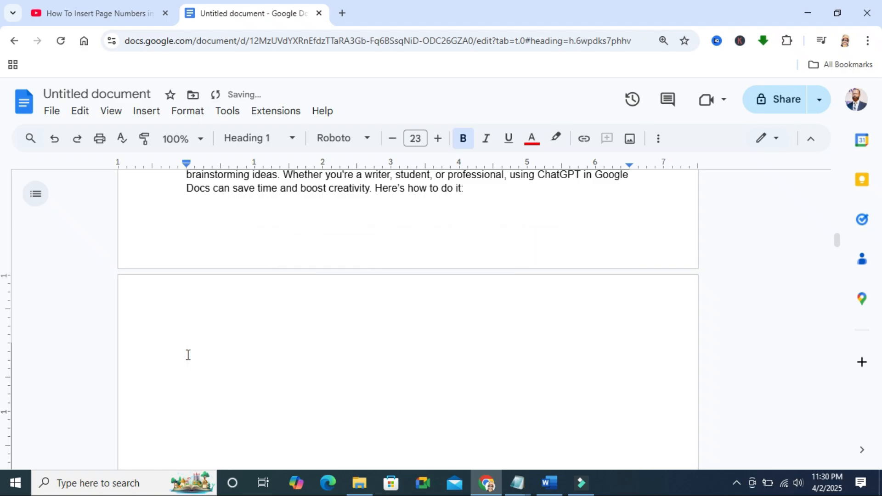
mouse_move(834, 246)
mouse_down()
mouse_move(836, 266)
mouse_move(839, 246)
mouse_up()
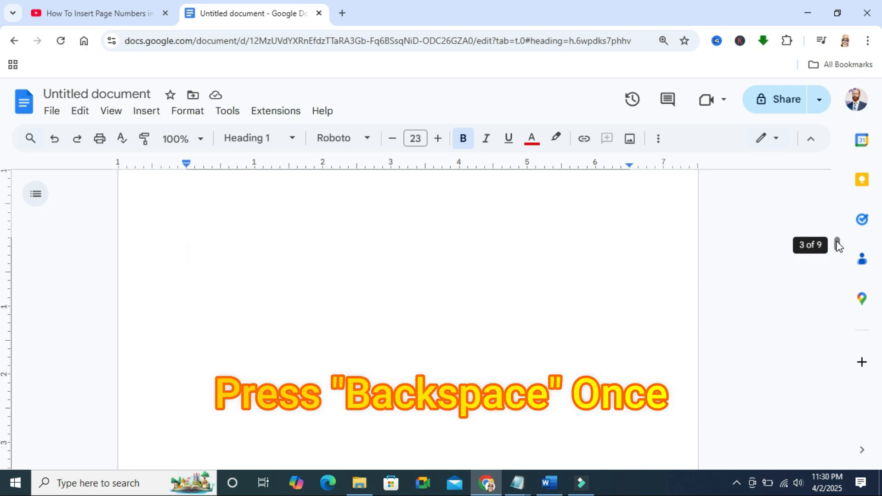
key(BackSpace)
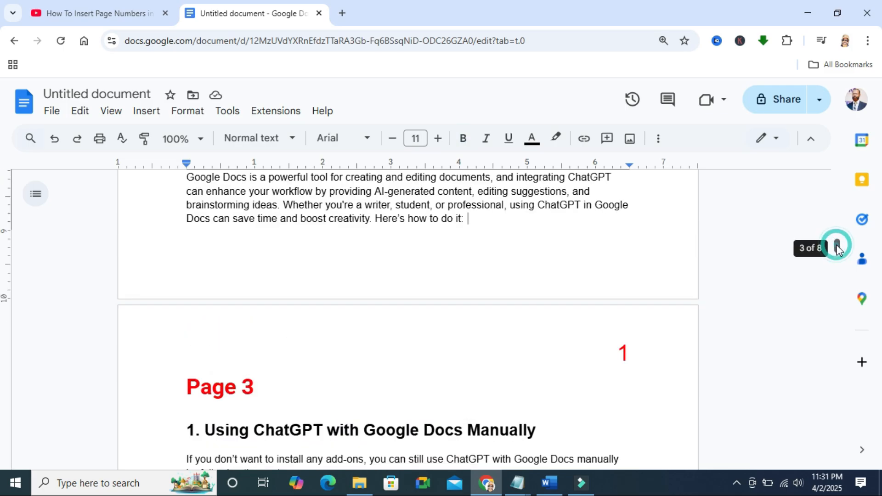
drag(837, 248, 838, 253)
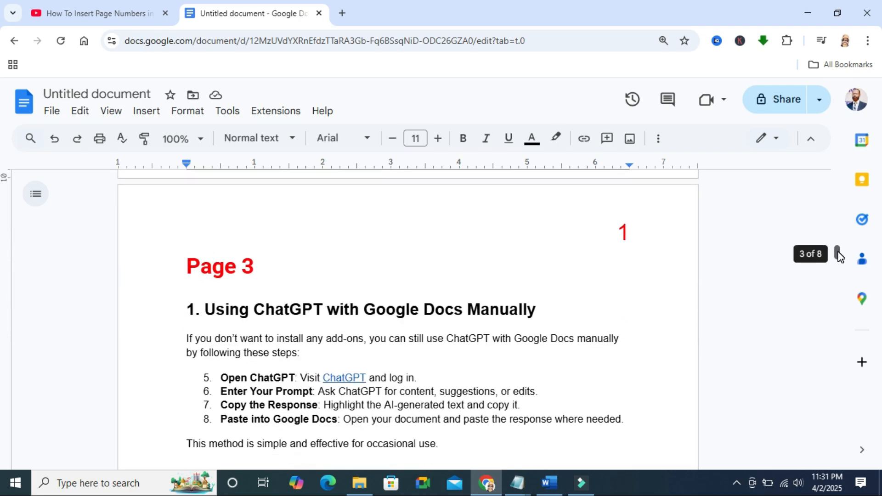
mouse_move(837, 256)
mouse_down()
mouse_move(858, 386)
mouse_move(832, 174)
mouse_move(839, 248)
mouse_up()
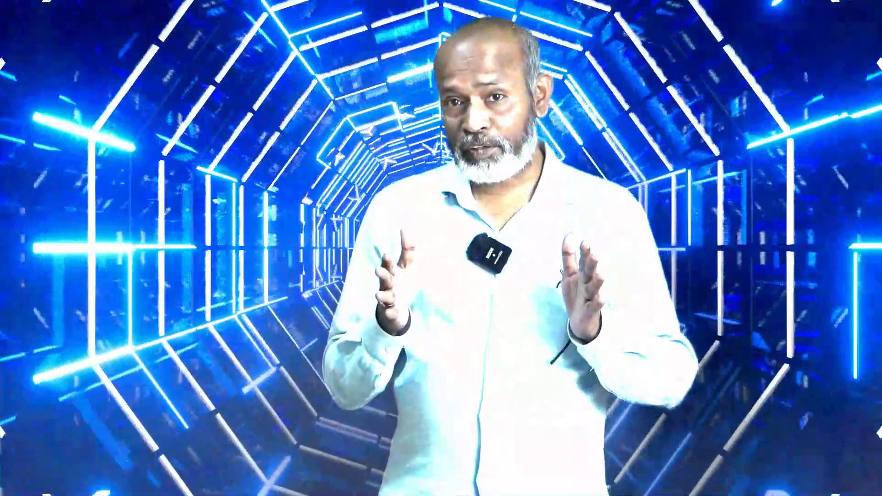